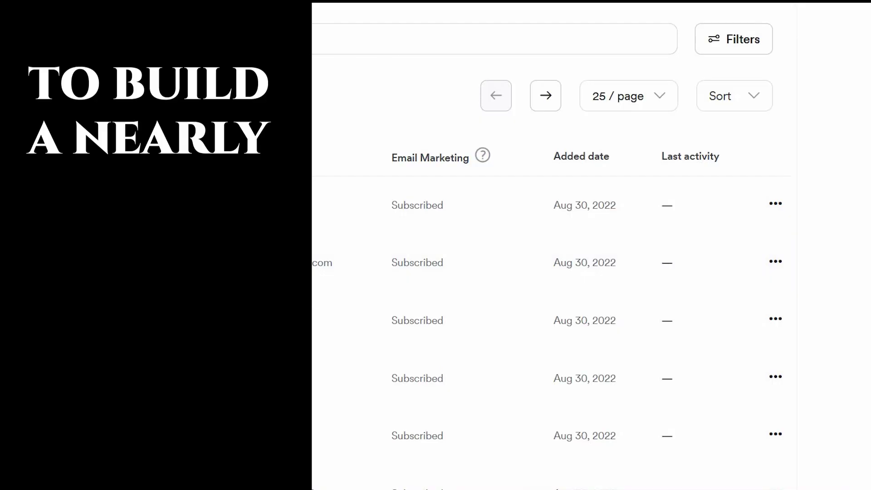
Step: Scroll through the Kajabi Contacts table of 7709 subscribed contacts
{"action": "scroll", "coordinate": [861, 210], "scroll_direction": "down", "scroll_amount": 10}
{"action": "scroll", "coordinate": [863, 116], "scroll_direction": "down", "scroll_amount": 3}
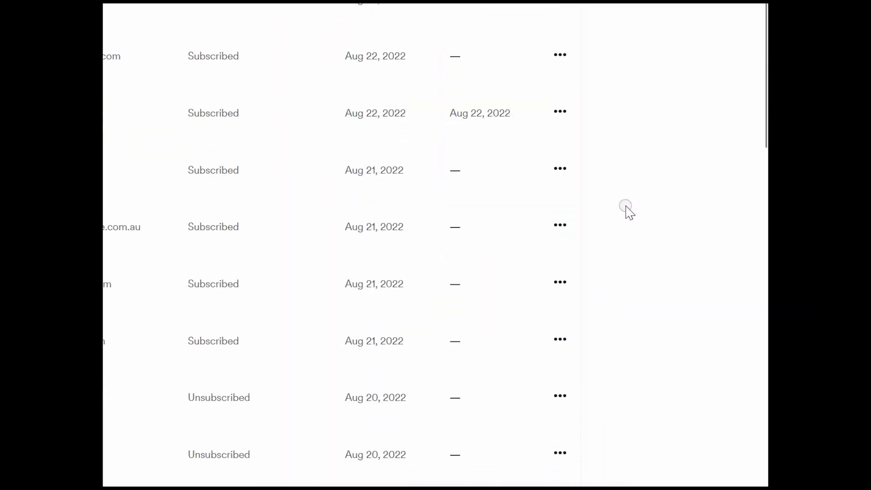
{"action": "scroll", "coordinate": [625, 210], "scroll_direction": "down", "scroll_amount": 10}
{"action": "scroll", "coordinate": [594, 268], "scroll_direction": "down", "scroll_amount": 15}
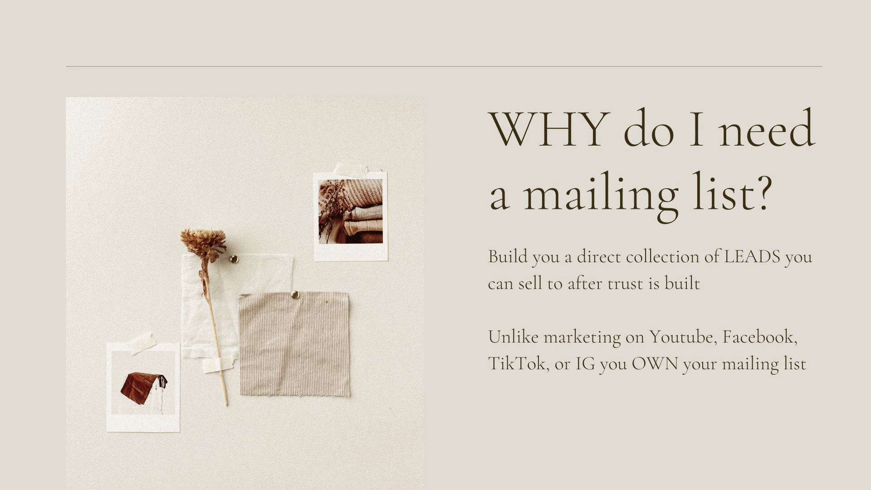
Step: Advance to the slide 'You're wasting your time unless....'
{"action": "key", "text": "Right"}
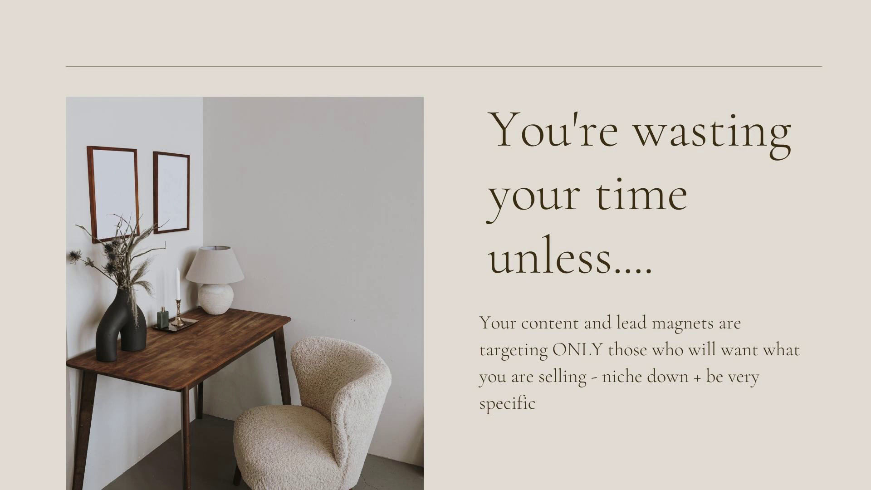
Step: Advance the presentation to the 'Tools You Need:' slide
{"action": "key", "text": "Right"}
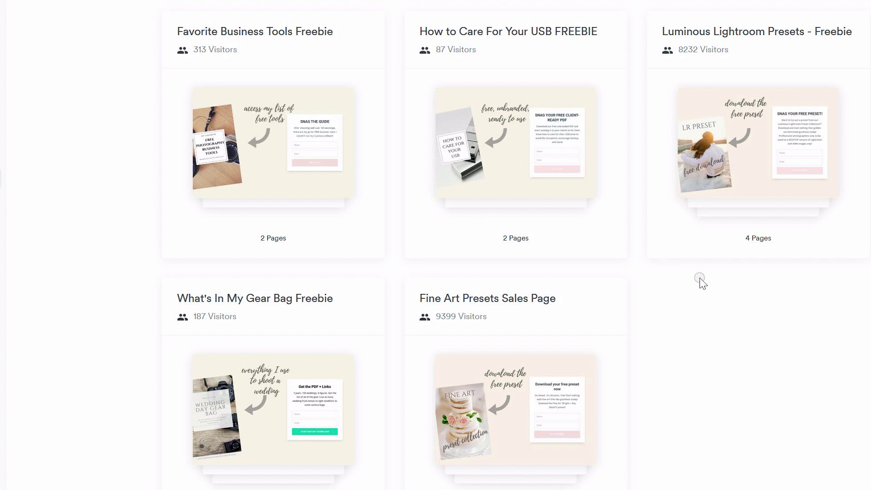
Step: Open the Luminous Lightroom Presets - Freebie funnel and edit its Opt-in page
{"action": "left_click", "coordinate": [735, 154]}
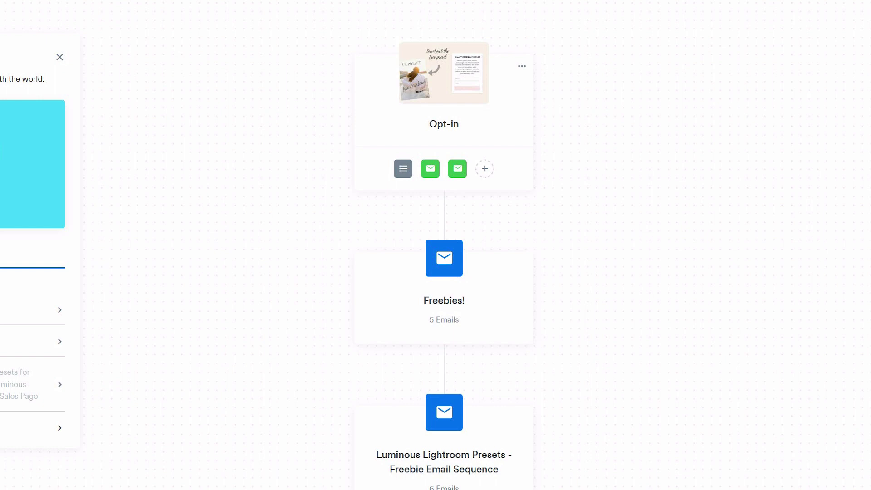
{"action": "mouse_move", "coordinate": [467, 67]}
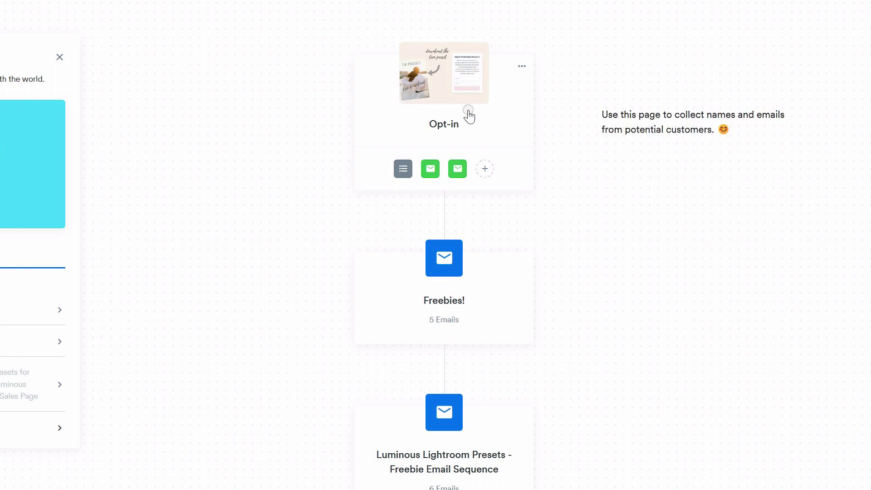
{"action": "left_click", "coordinate": [460, 87]}
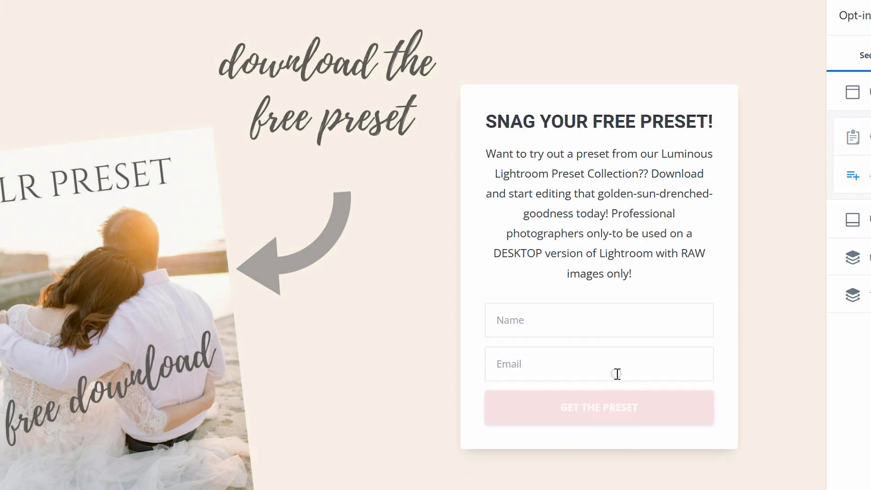
Step: Review the opt-in form's settings, then return to the Luminous Lightroom Presets funnel overview
{"action": "left_click", "coordinate": [615, 408]}
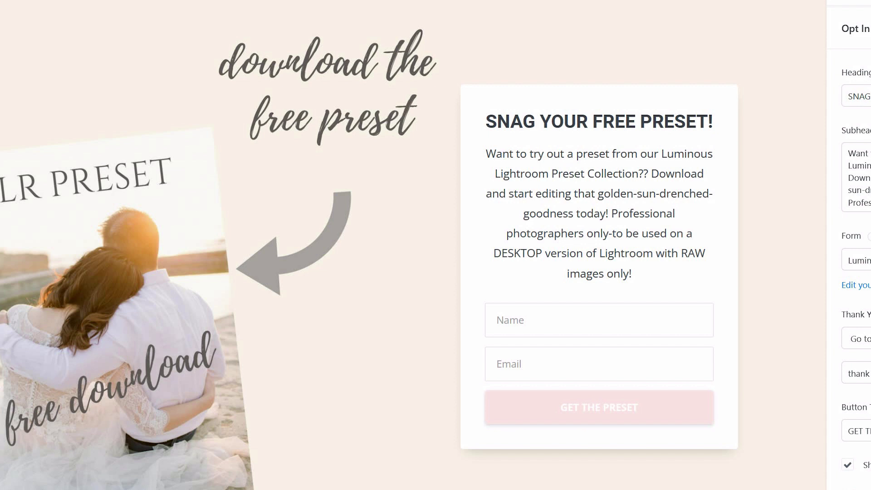
{"action": "scroll", "coordinate": [852, 272], "scroll_direction": "down", "scroll_amount": 10}
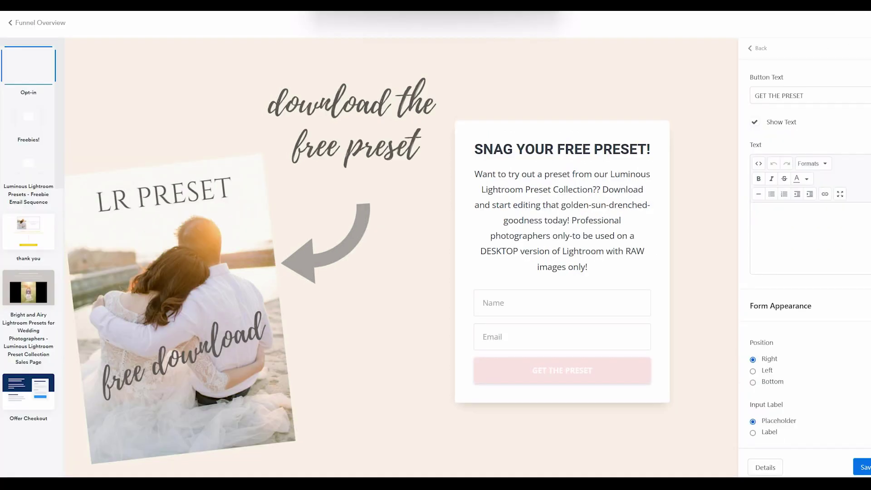
{"action": "scroll", "coordinate": [807, 254], "scroll_direction": "down", "scroll_amount": 7}
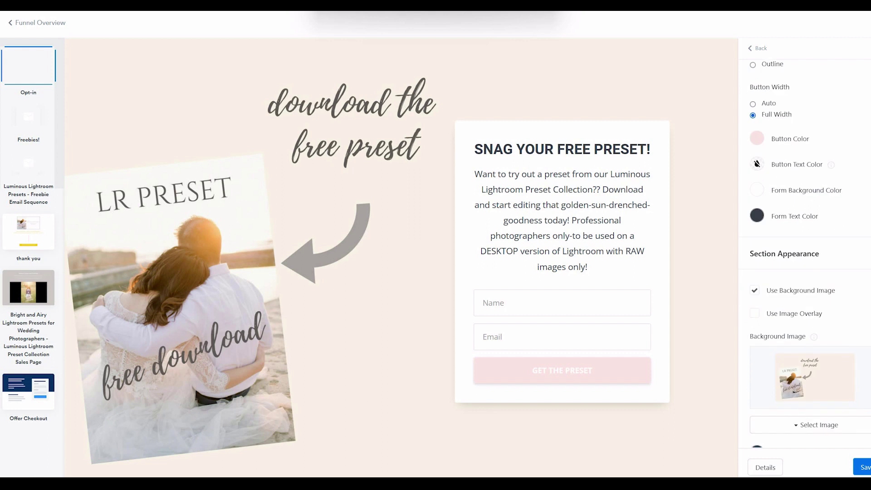
{"action": "scroll", "coordinate": [807, 254], "scroll_direction": "down", "scroll_amount": 3}
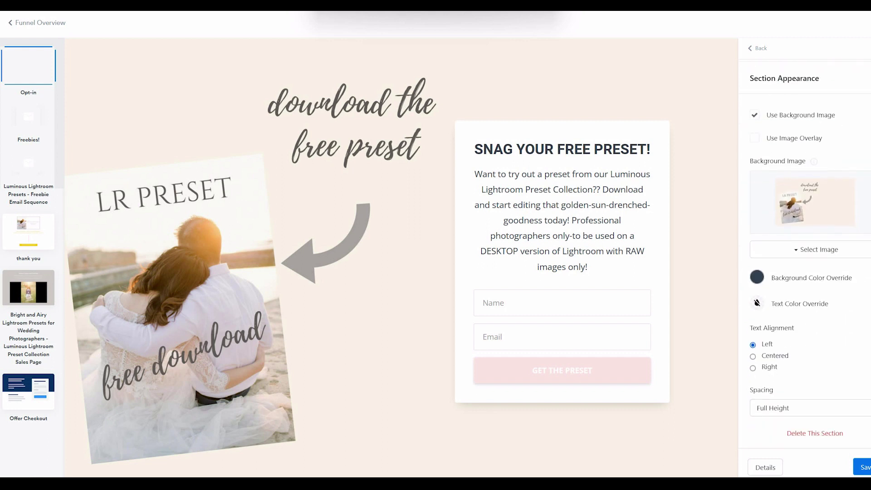
{"action": "scroll", "coordinate": [807, 254], "scroll_direction": "up", "scroll_amount": 20}
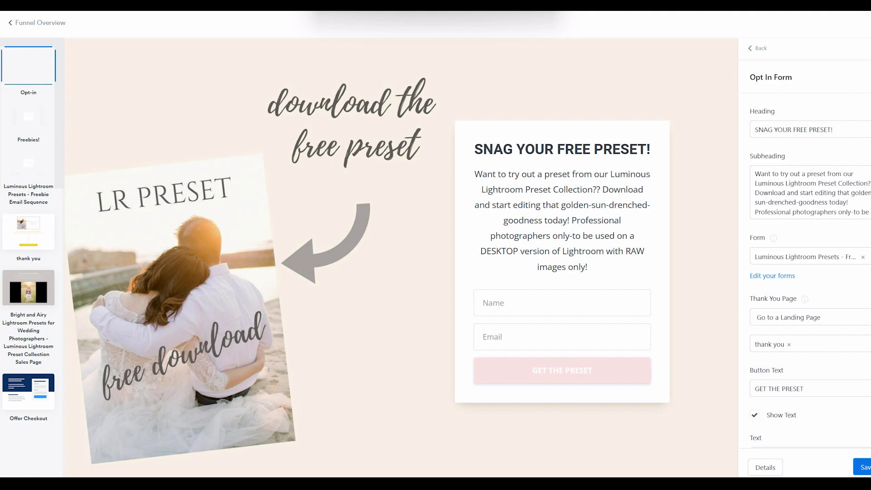
{"action": "left_click", "coordinate": [40, 23]}
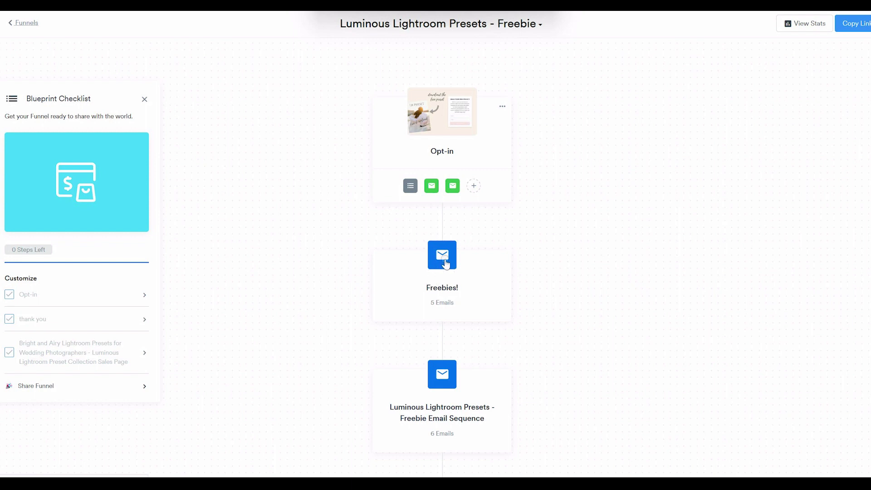
{"action": "left_click_drag", "start_coordinate": [445, 264], "coordinate": [443, 393]}
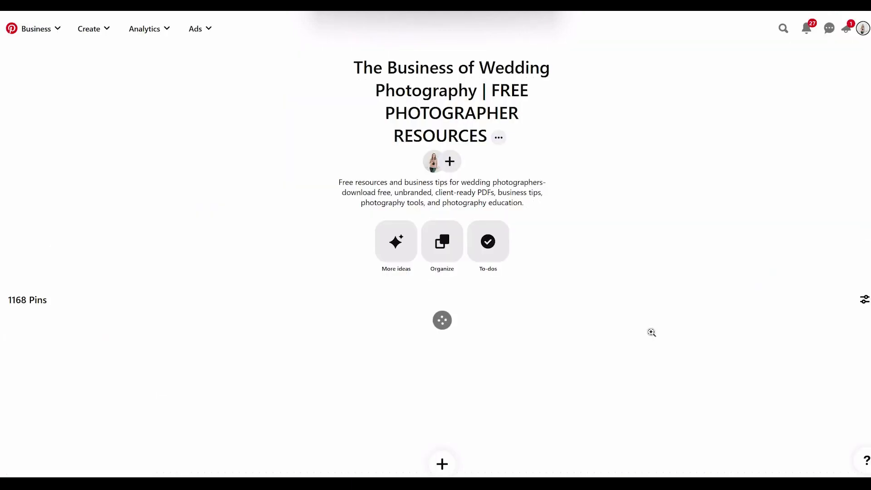
Step: Scroll through the freebie pins on The Business of Wedding Photography board, then return to top
{"action": "left_click", "coordinate": [645, 358]}
{"action": "scroll", "coordinate": [672, 206], "scroll_direction": "down", "scroll_amount": 2}
{"action": "scroll", "coordinate": [672, 206], "scroll_direction": "down", "scroll_amount": 2}
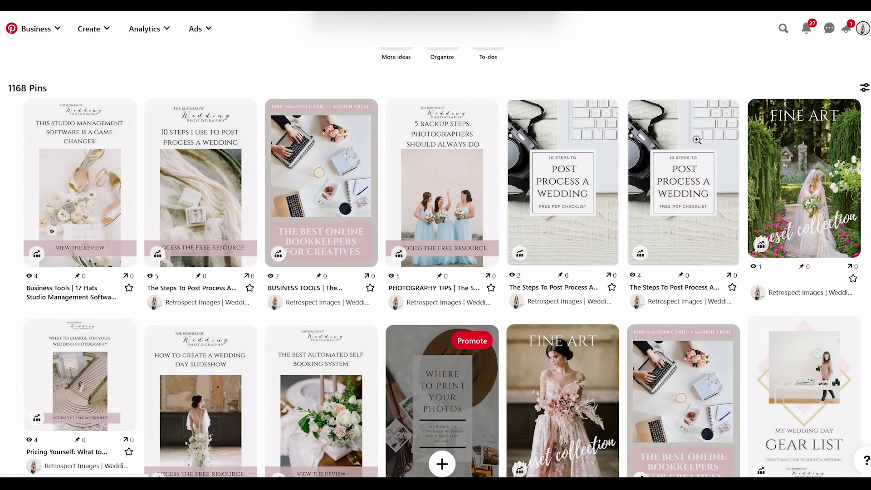
{"action": "scroll", "coordinate": [798, 317], "scroll_direction": "down", "scroll_amount": 2}
{"action": "scroll", "coordinate": [800, 312], "scroll_direction": "down", "scroll_amount": 2}
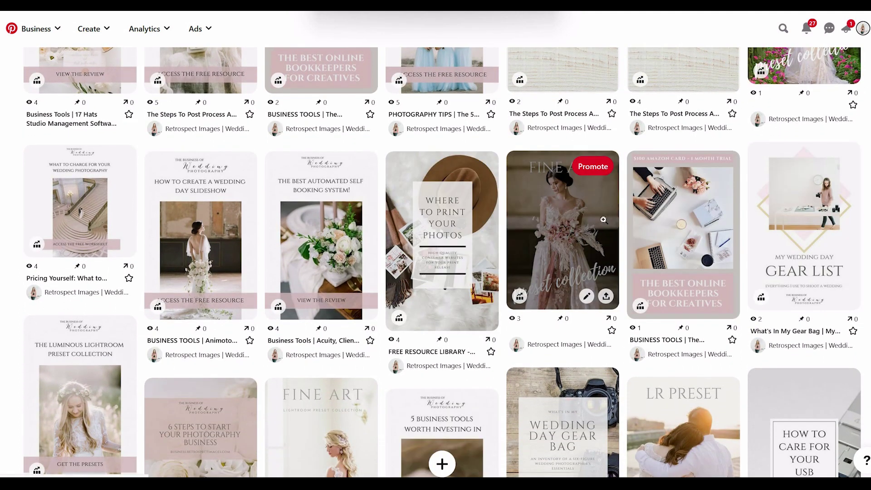
{"action": "scroll", "coordinate": [721, 313], "scroll_direction": "down", "scroll_amount": 4}
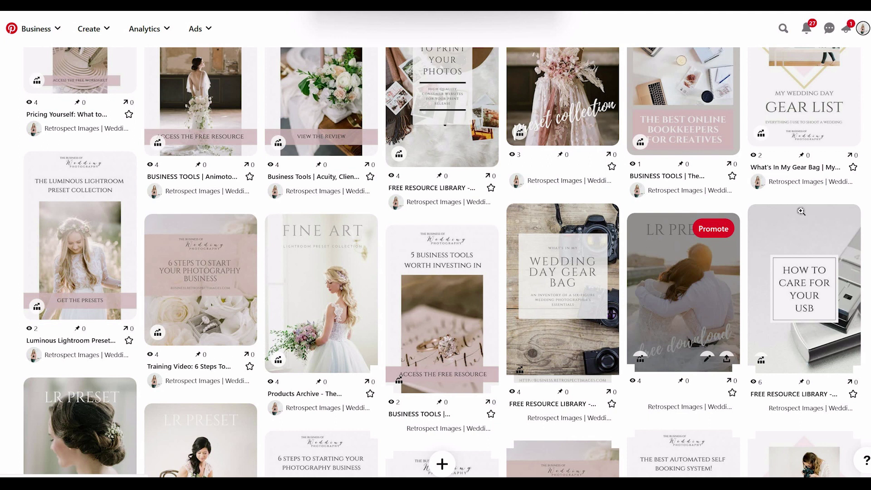
{"action": "key", "text": "Home"}
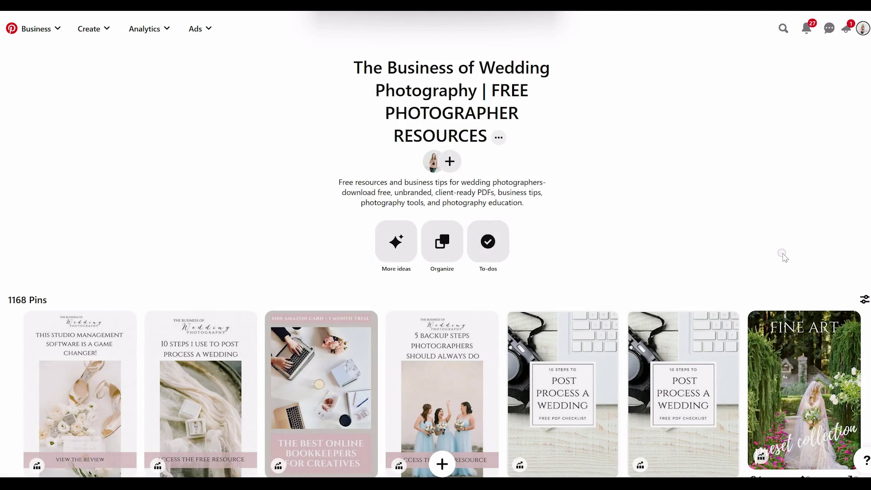
Step: Check the board's view options without changes, then open the LR PRESET pin
{"action": "left_click", "coordinate": [864, 307]}
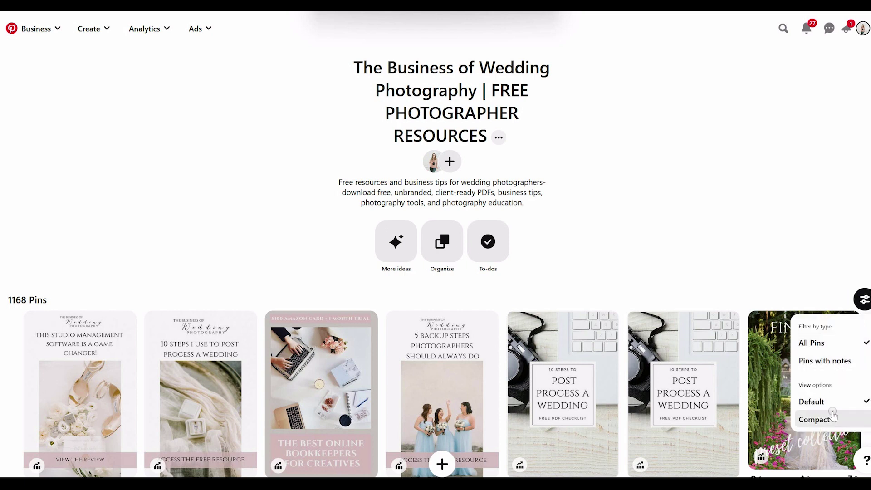
{"action": "left_click", "coordinate": [750, 170]}
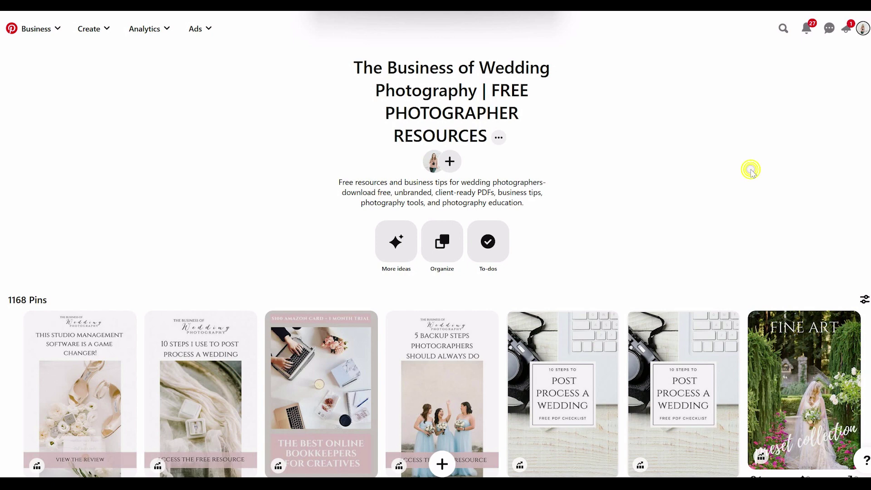
{"action": "scroll", "coordinate": [751, 170], "scroll_direction": "down", "scroll_amount": 6}
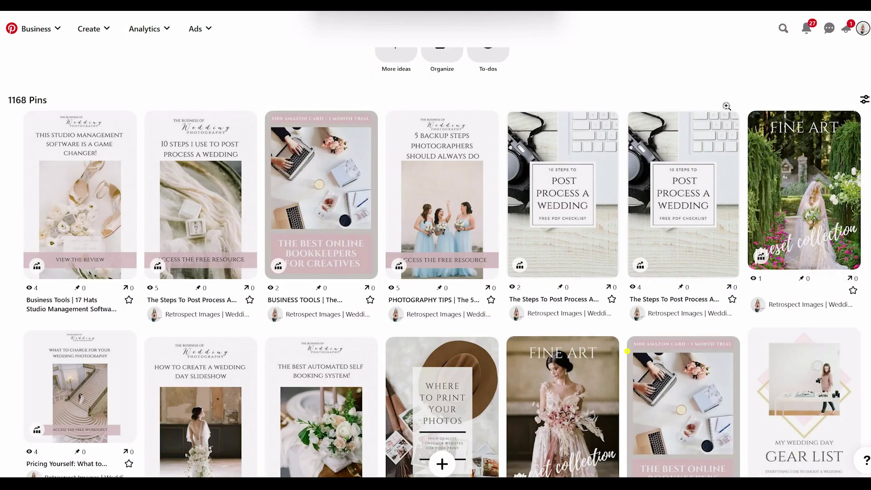
{"action": "scroll", "coordinate": [786, 204], "scroll_direction": "down", "scroll_amount": 8}
{"action": "scroll", "coordinate": [785, 204], "scroll_direction": "down", "scroll_amount": 15}
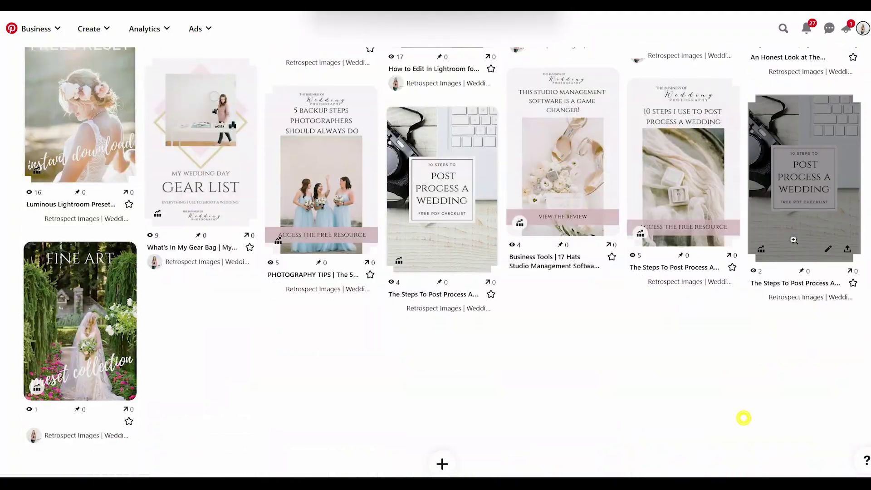
{"action": "left_click", "coordinate": [777, 273]}
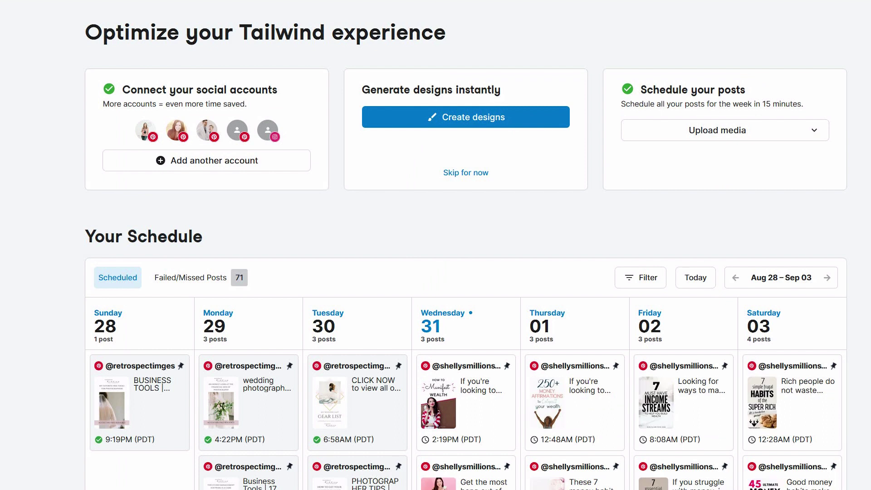
Step: Open the details of the Tuesday 9:30PM Lightroom editing post in Your Schedule
{"action": "scroll", "coordinate": [466, 245], "scroll_direction": "down", "scroll_amount": 2}
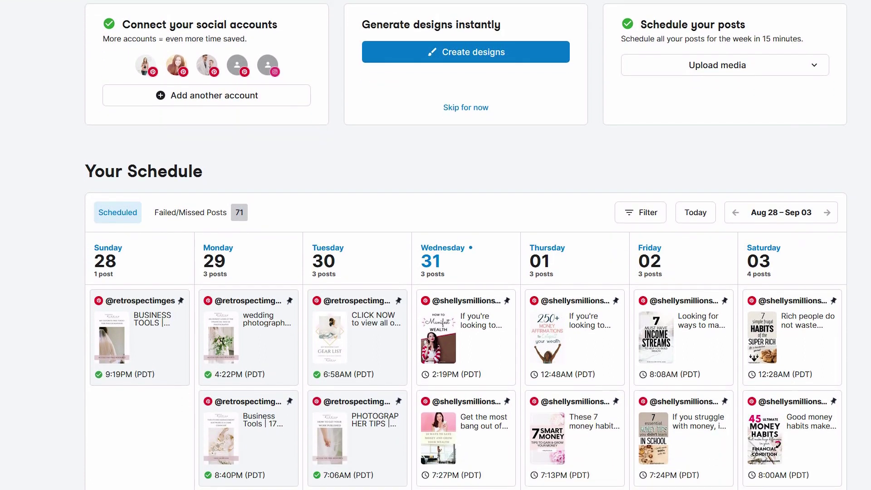
{"action": "scroll", "coordinate": [777, 451], "scroll_direction": "down", "scroll_amount": 2}
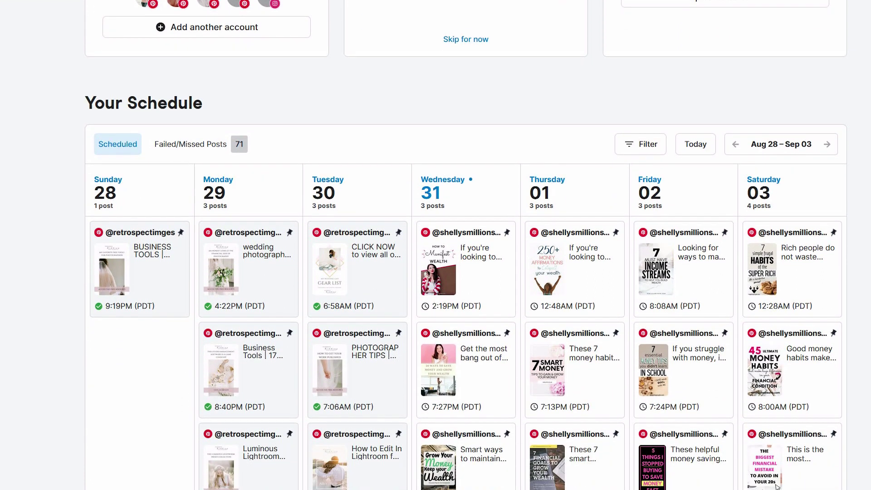
{"action": "left_click", "coordinate": [332, 441]}
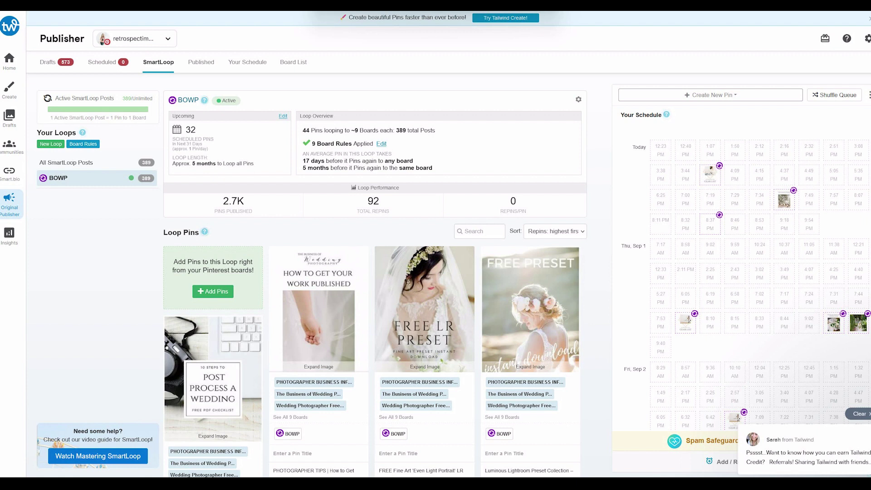
{"action": "scroll", "coordinate": [312, 281], "scroll_direction": "down", "scroll_amount": 2}
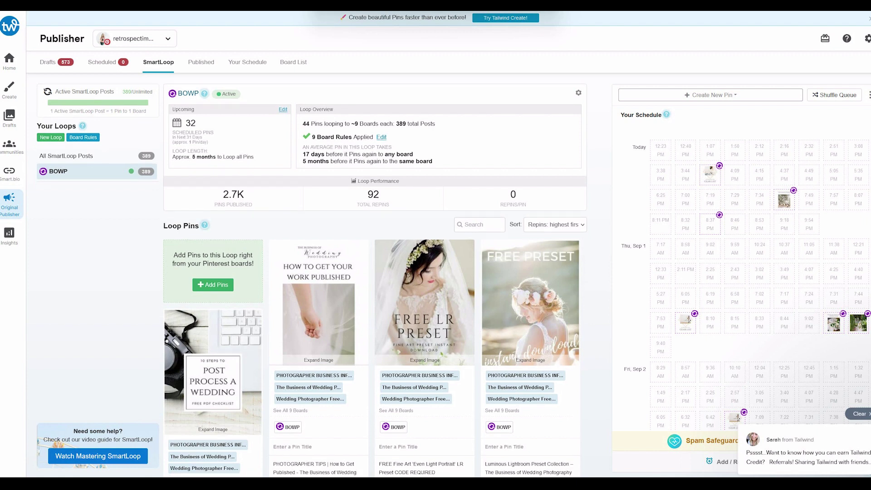
{"action": "scroll", "coordinate": [312, 281], "scroll_direction": "down", "scroll_amount": 2}
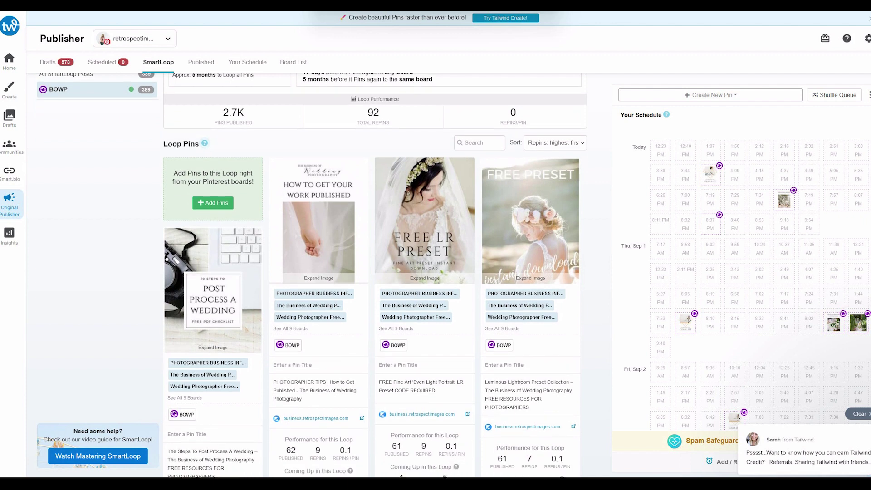
{"action": "scroll", "coordinate": [312, 281], "scroll_direction": "down", "scroll_amount": 5}
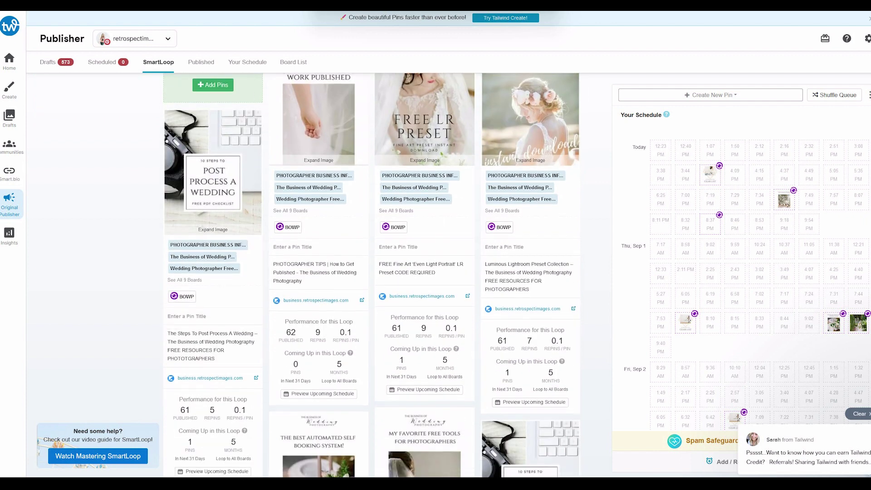